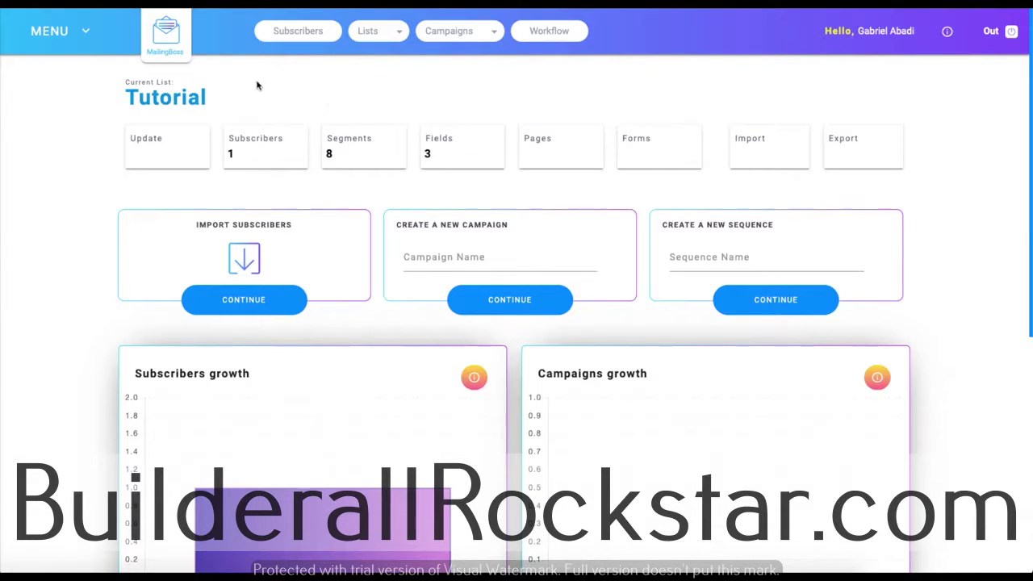
- Create a subscriber list named "Instant message tutorial" with display name "instant message" and description "....", keeping double opt-in and double opt-out
{"action": "left_click", "coordinate": [183, 35]}
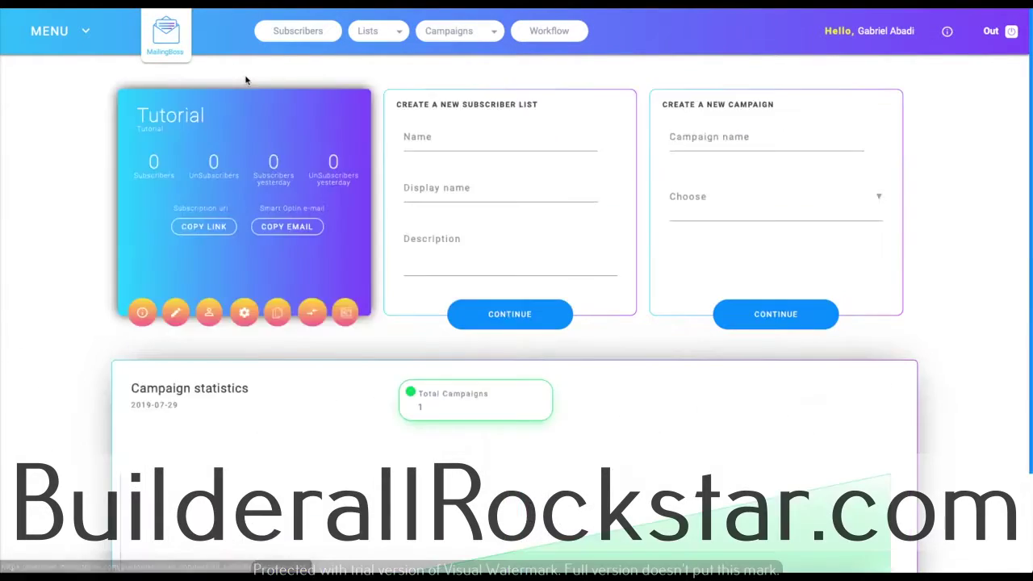
{"action": "left_click", "coordinate": [474, 135]}
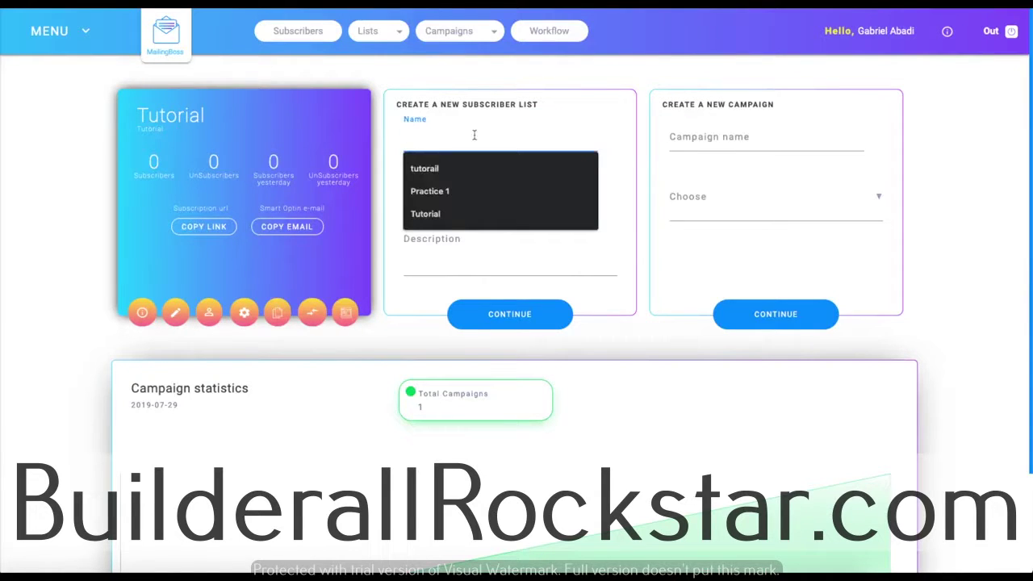
{"action": "type", "text": "Instant message tutorial"}
{"action": "left_click", "coordinate": [438, 186]}
{"action": "type", "text": "instant message"}
{"action": "left_click", "coordinate": [452, 240]}
{"action": "type", "text": "...."}
{"action": "left_click", "coordinate": [510, 327]}
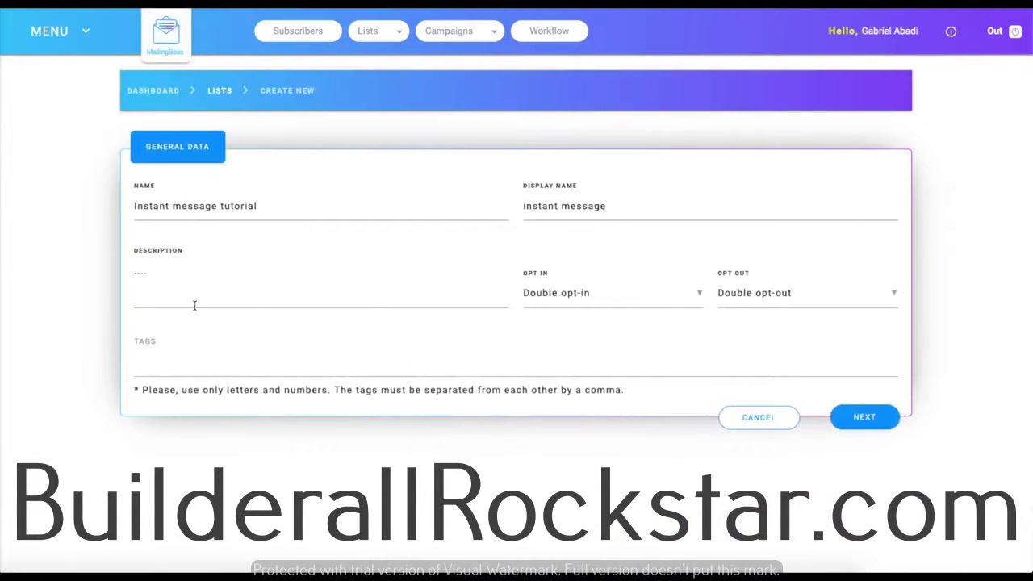
{"action": "left_click", "coordinate": [881, 419]}
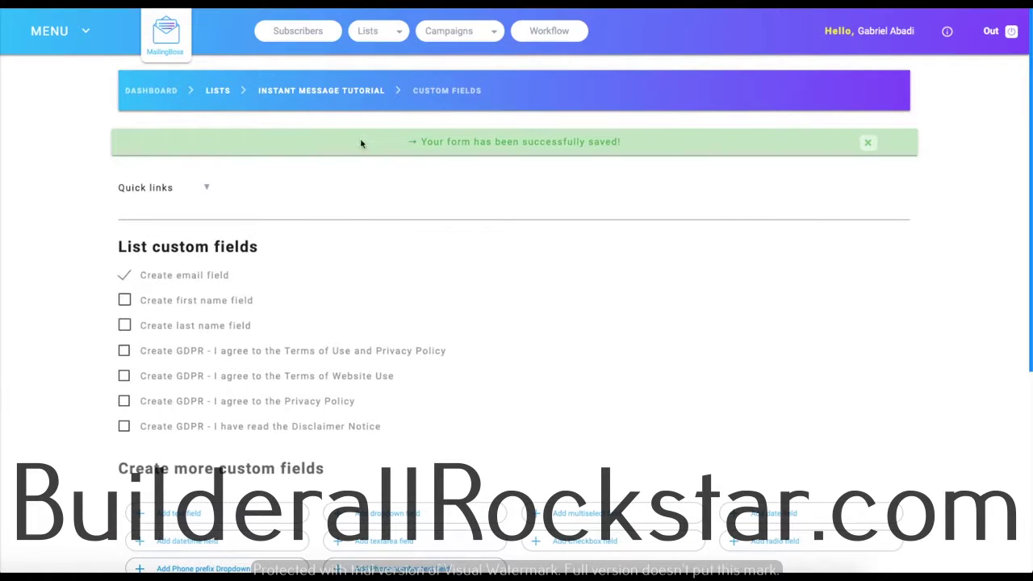
- Add a phone number text field and a phone prefix dropdown to the list's custom fields
{"action": "scroll", "coordinate": [533, 320], "scroll_direction": "down", "scroll_amount": 4}
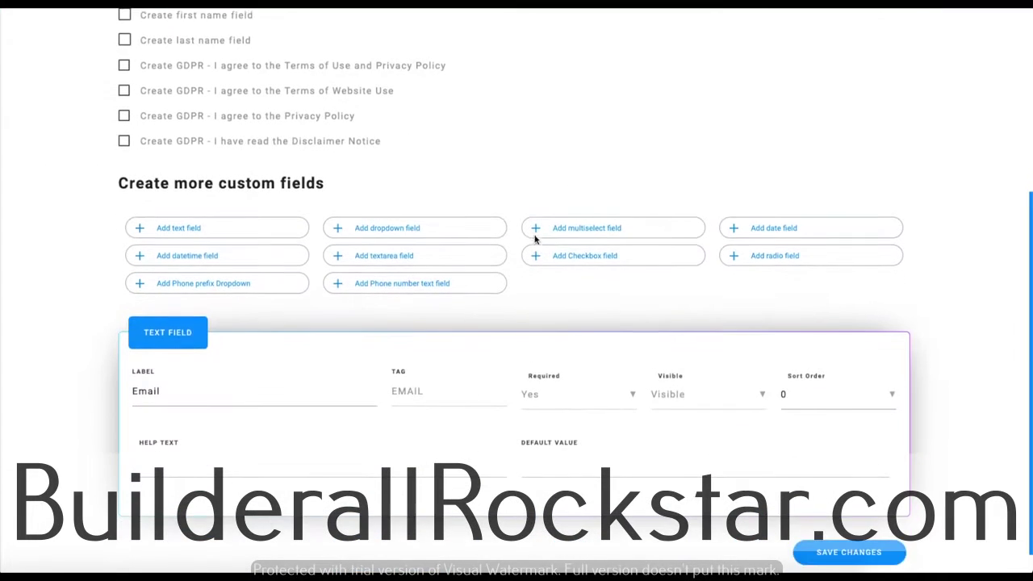
{"action": "scroll", "coordinate": [573, 403], "scroll_direction": "up", "scroll_amount": 4}
{"action": "scroll", "coordinate": [571, 400], "scroll_direction": "down", "scroll_amount": 4}
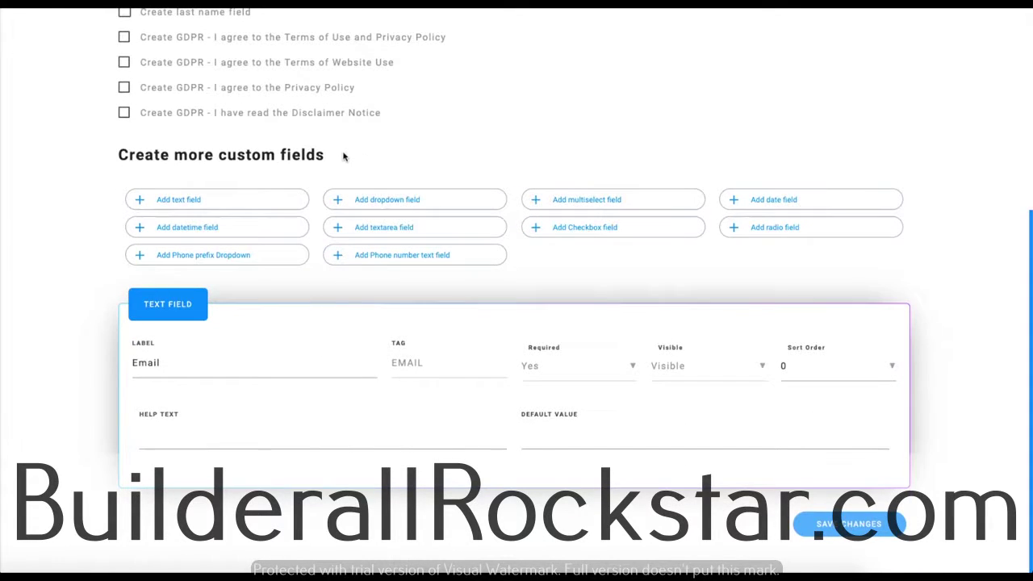
{"action": "left_click", "coordinate": [364, 258]}
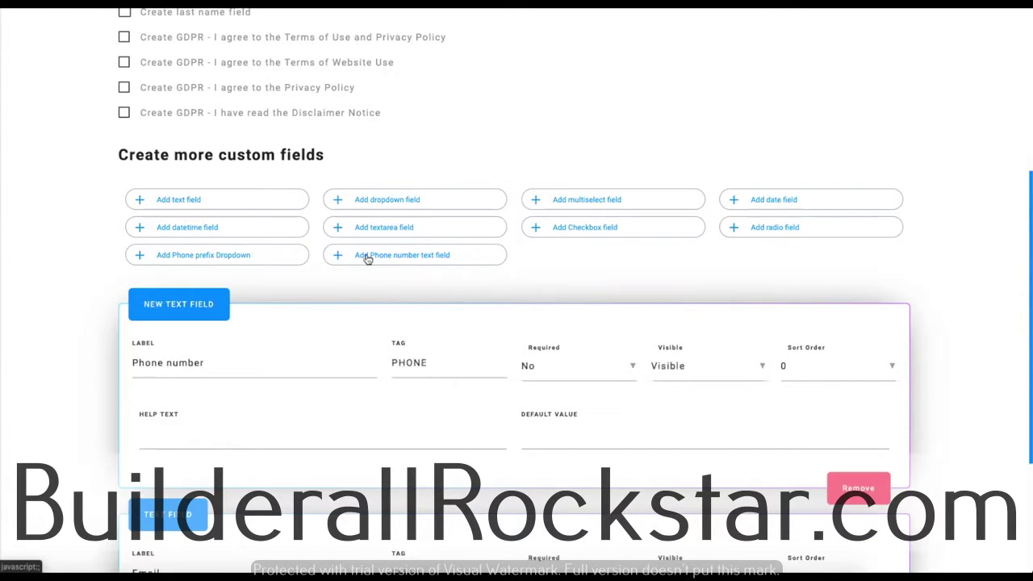
{"action": "left_click", "coordinate": [185, 257]}
- Review the new phone prefix and phone number fields, and save the list's custom fields
{"action": "scroll", "coordinate": [79, 251], "scroll_direction": "down", "scroll_amount": 1}
{"action": "scroll", "coordinate": [80, 250], "scroll_direction": "down", "scroll_amount": 3}
{"action": "scroll", "coordinate": [82, 250], "scroll_direction": "up", "scroll_amount": 2}
{"action": "scroll", "coordinate": [83, 250], "scroll_direction": "up", "scroll_amount": 3}
{"action": "scroll", "coordinate": [82, 250], "scroll_direction": "down", "scroll_amount": 5}
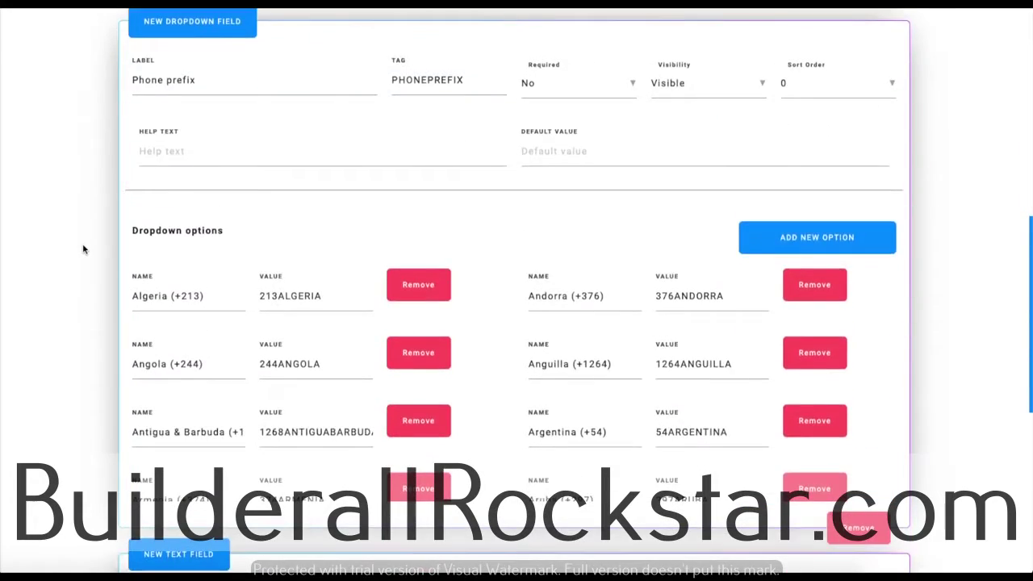
{"action": "scroll", "coordinate": [82, 250], "scroll_direction": "up", "scroll_amount": 6}
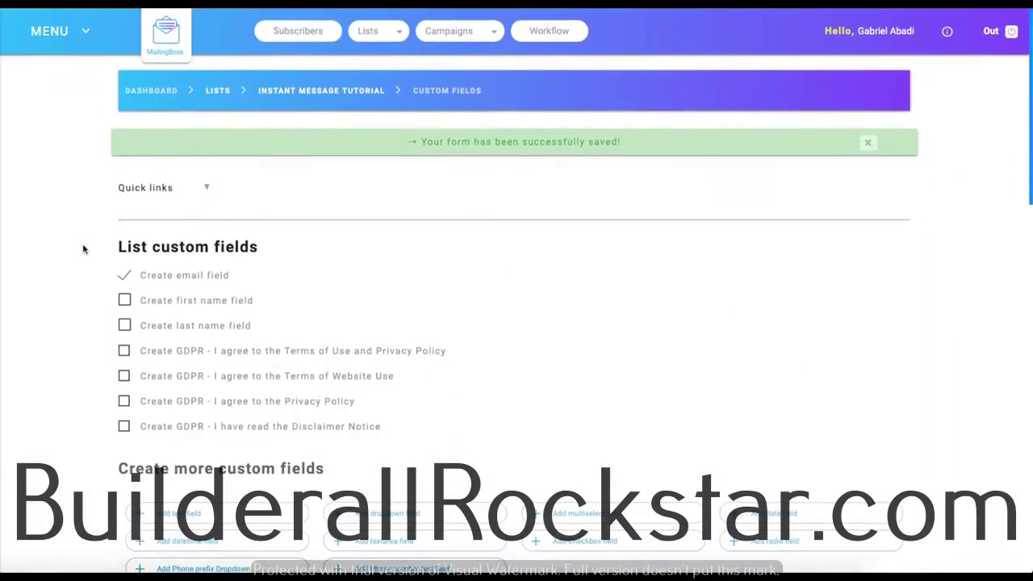
{"action": "scroll", "coordinate": [83, 247], "scroll_direction": "down", "scroll_amount": 15}
{"action": "scroll", "coordinate": [83, 247], "scroll_direction": "up", "scroll_amount": 1}
{"action": "scroll", "coordinate": [81, 242], "scroll_direction": "down", "scroll_amount": 1}
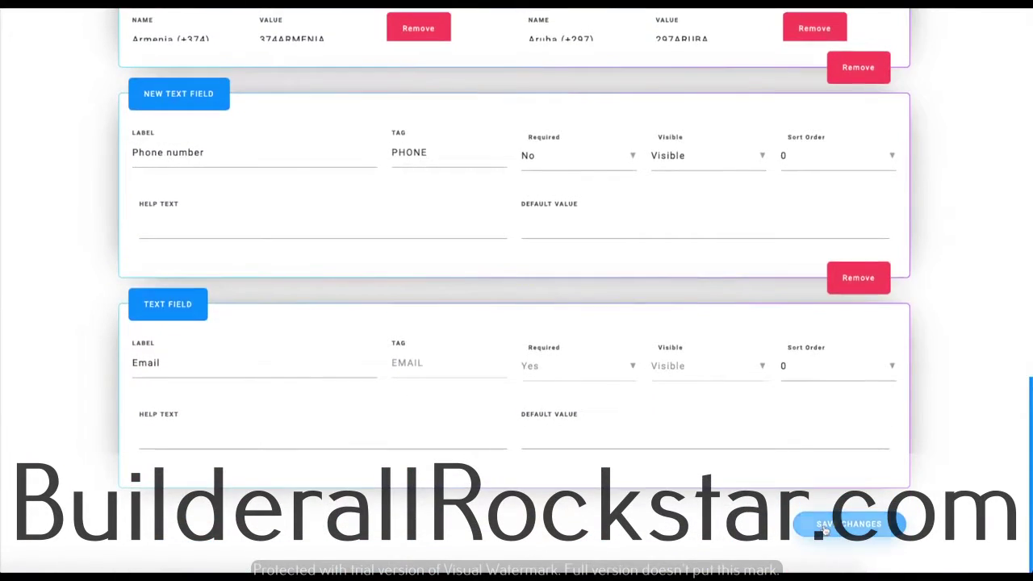
{"action": "left_click", "coordinate": [825, 529]}
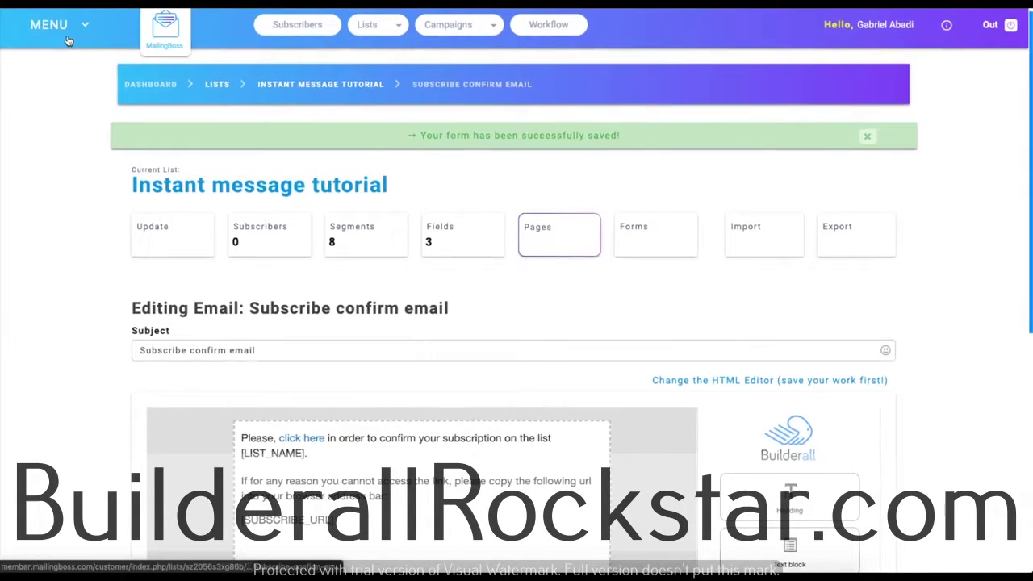
- Go to the instant messages and start a new one named "tutorial"
{"action": "left_click", "coordinate": [65, 32]}
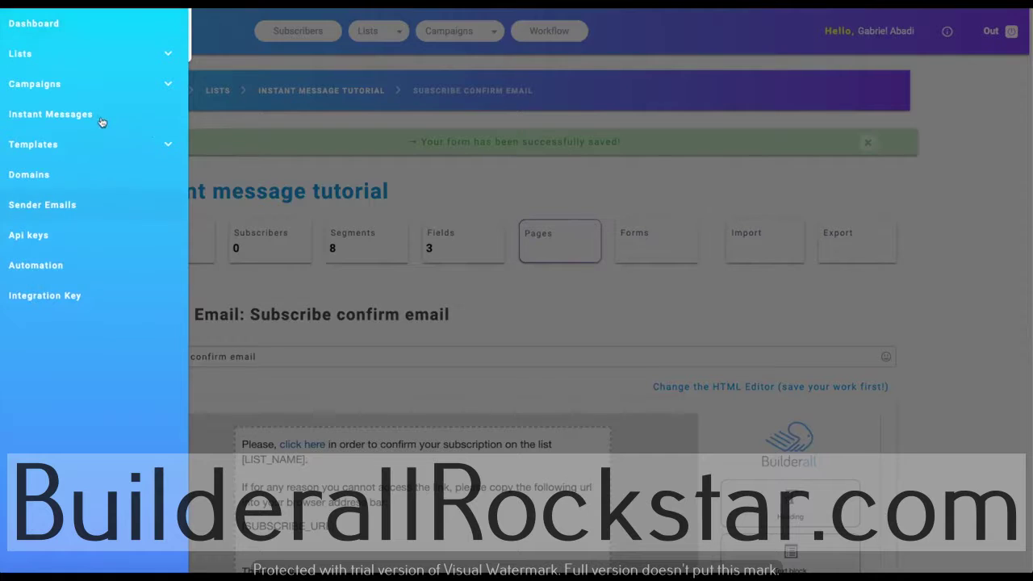
{"action": "left_click", "coordinate": [98, 118]}
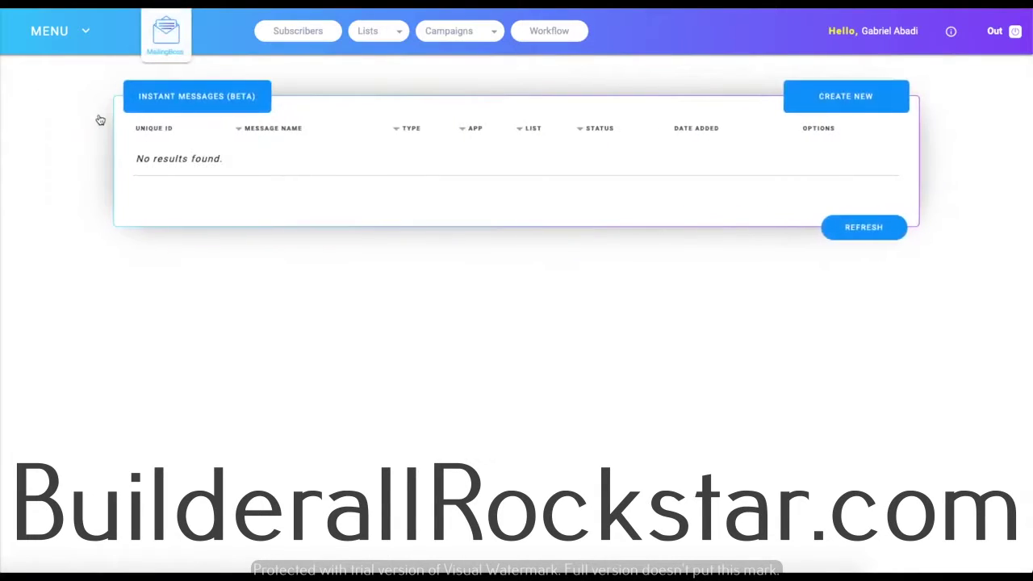
{"action": "left_click", "coordinate": [837, 104]}
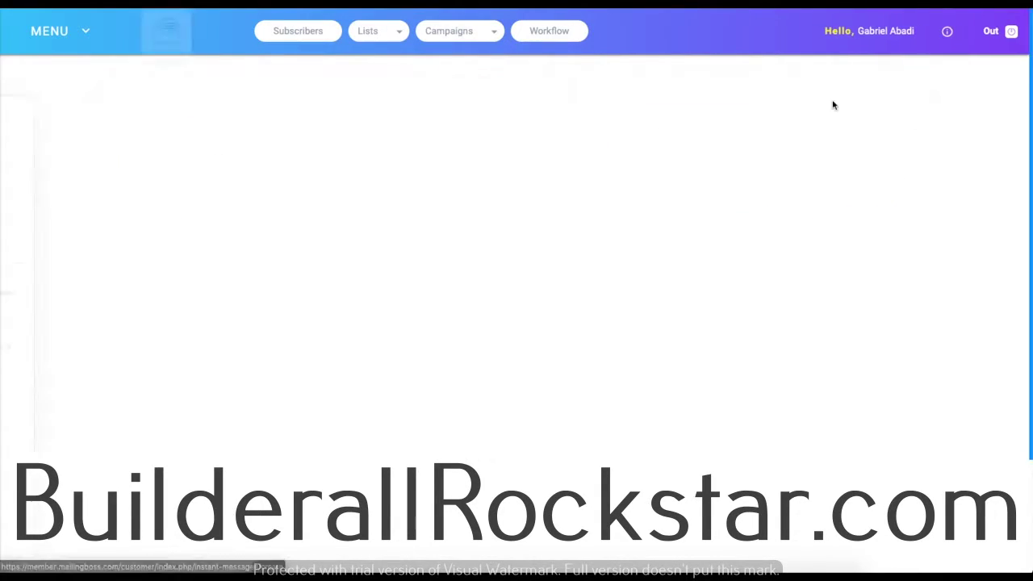
{"action": "left_click", "coordinate": [193, 187]}
{"action": "type", "text": "tur"}
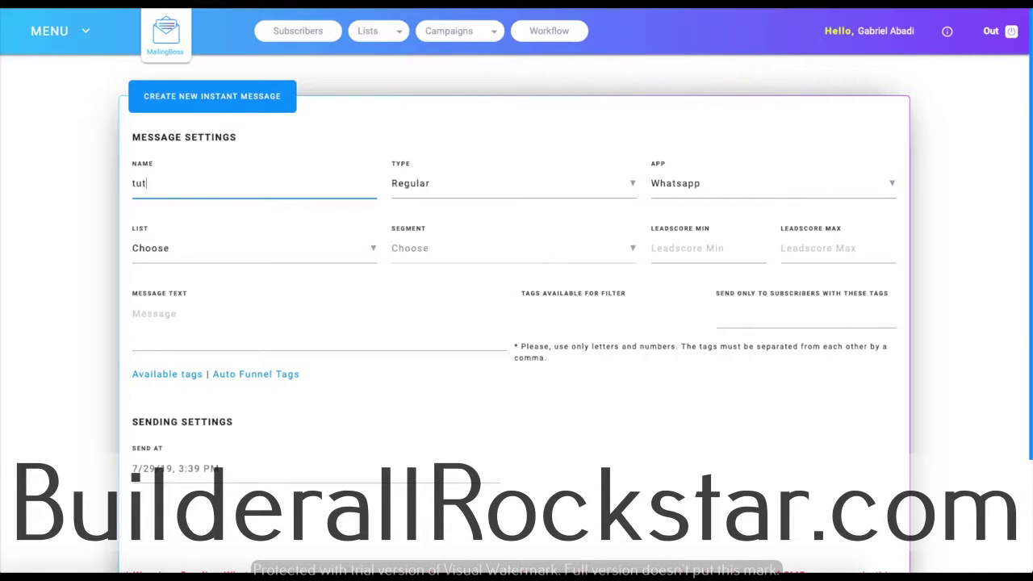
- Set the message to type Regular, app Whatsapp and list "Instant message tutorial", with no segment chosen
{"action": "left_click", "coordinate": [423, 186]}
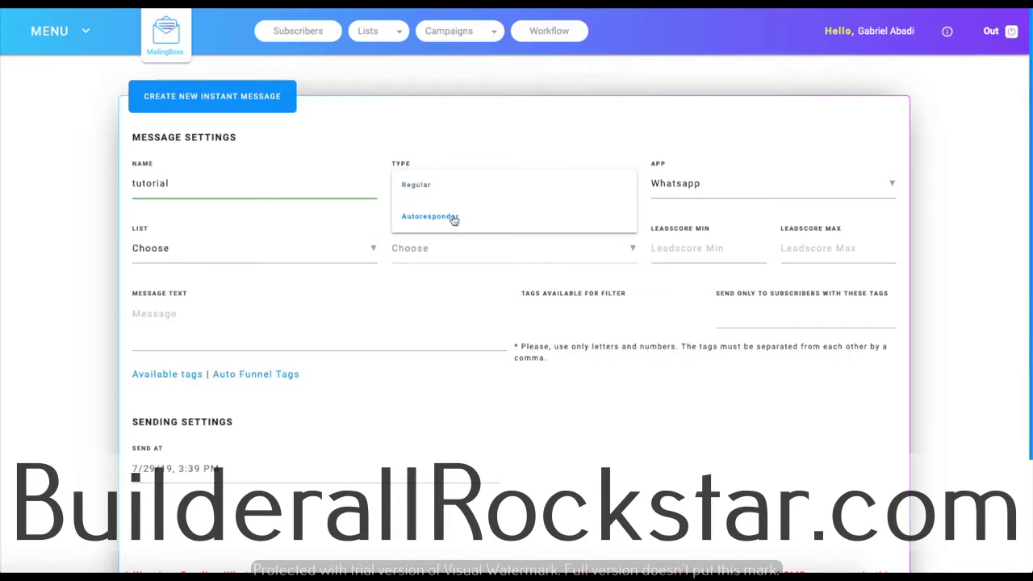
{"action": "left_click", "coordinate": [439, 190]}
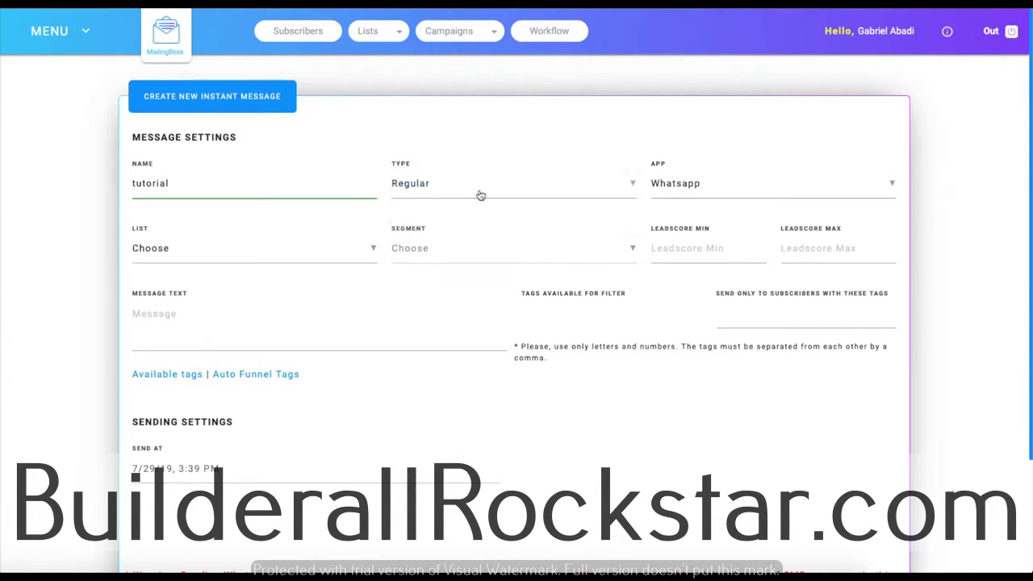
{"action": "left_click", "coordinate": [733, 190]}
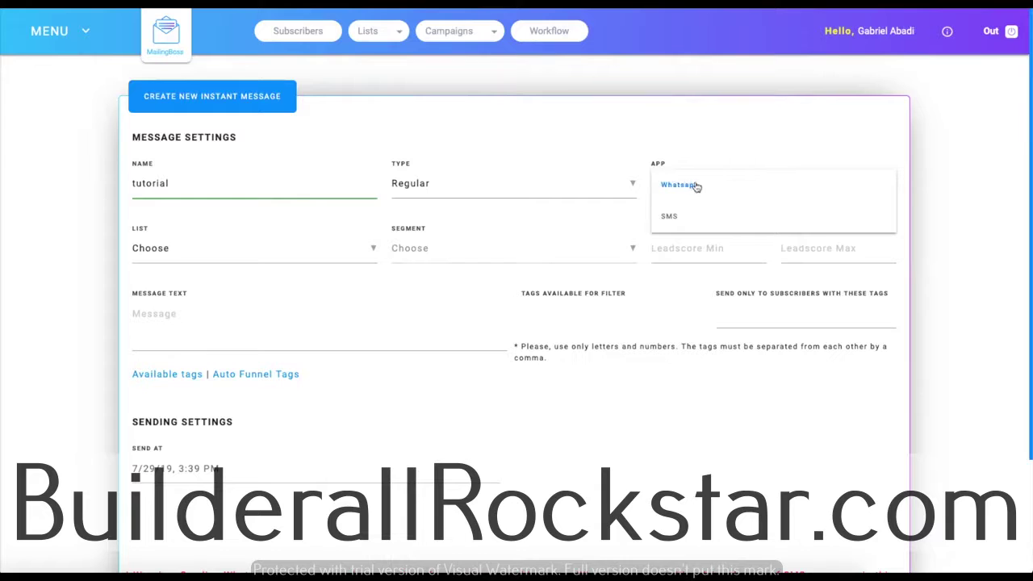
{"action": "left_click", "coordinate": [708, 186]}
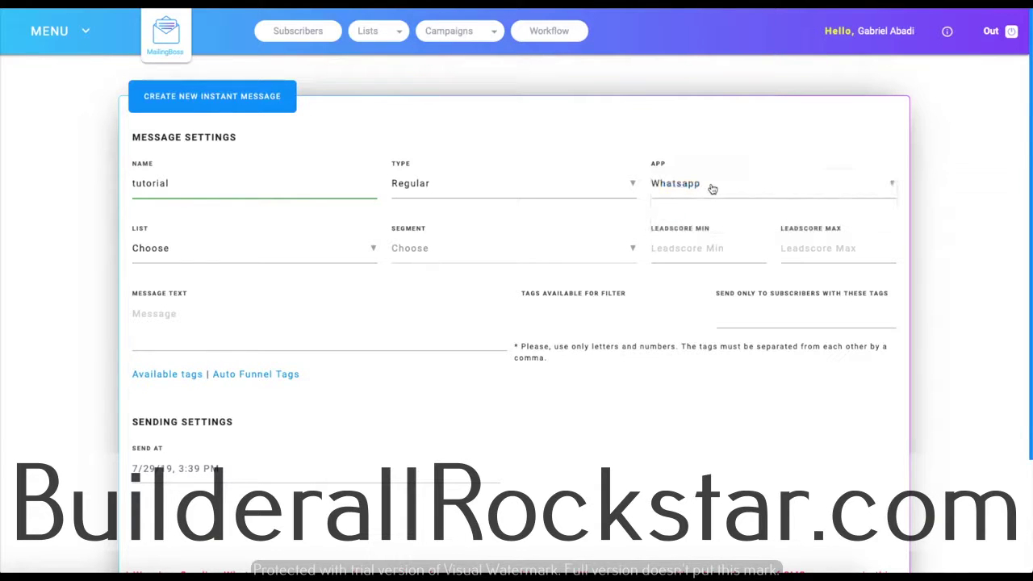
{"action": "left_click", "coordinate": [355, 252]}
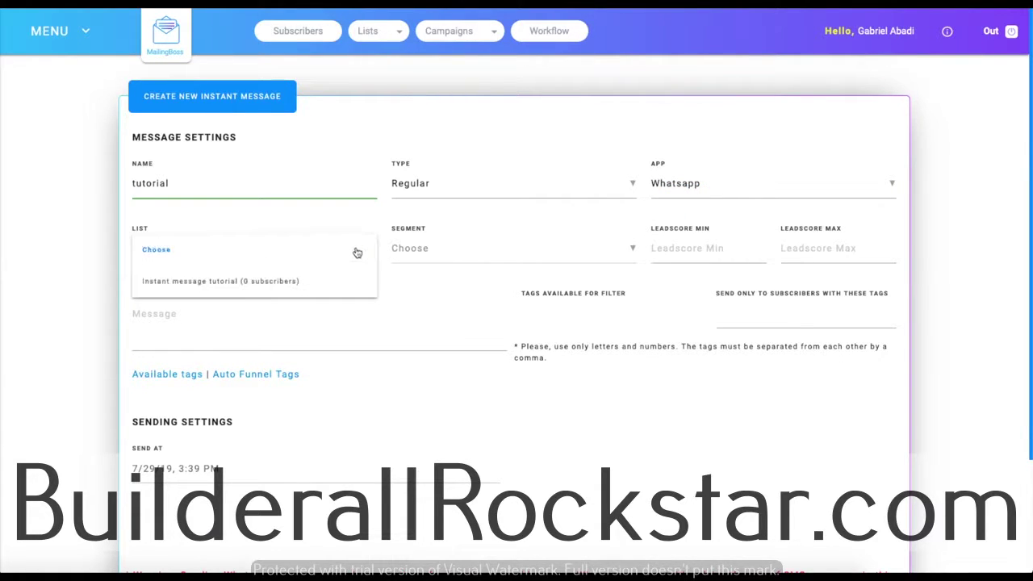
{"action": "left_click", "coordinate": [218, 280]}
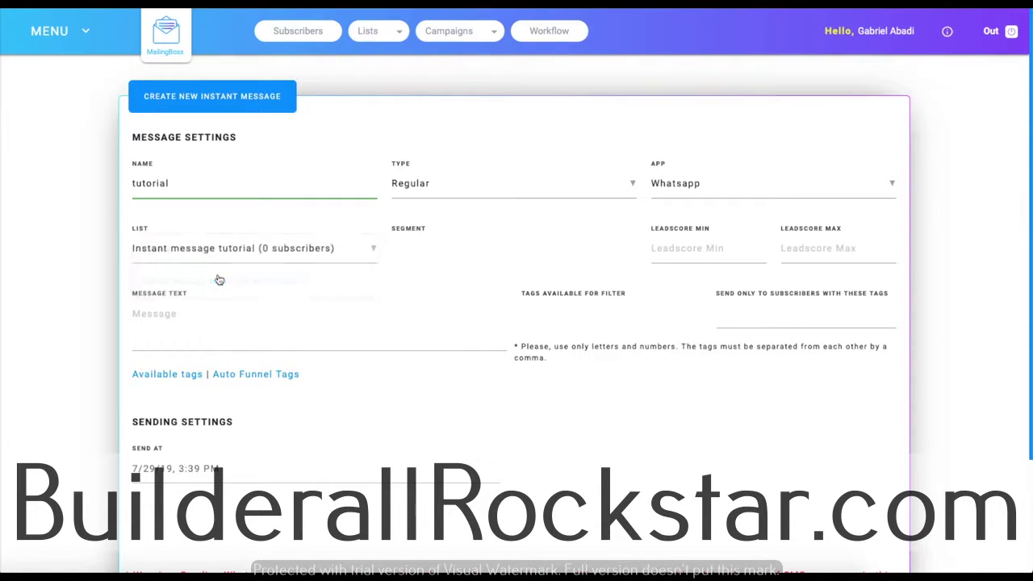
{"action": "left_click", "coordinate": [536, 253]}
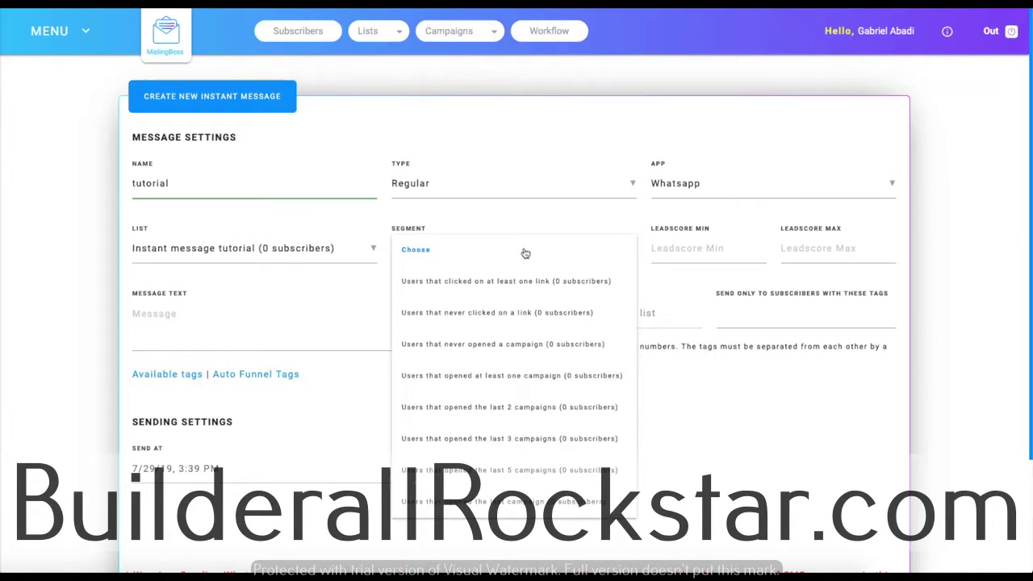
{"action": "left_click", "coordinate": [525, 254]}
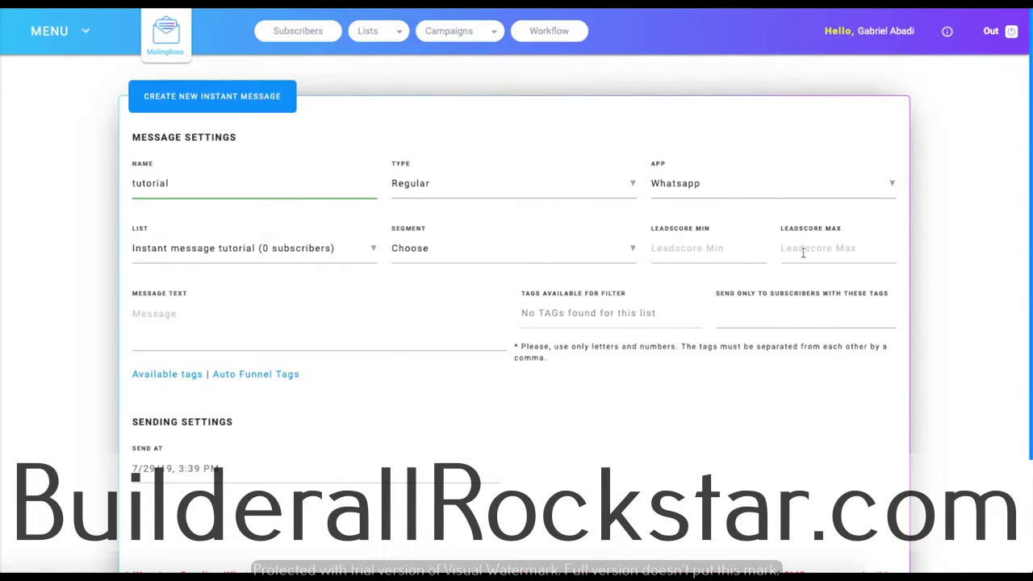
- Enter "this is a test" as the message text, then save and activate the instant message
{"action": "left_click", "coordinate": [238, 319]}
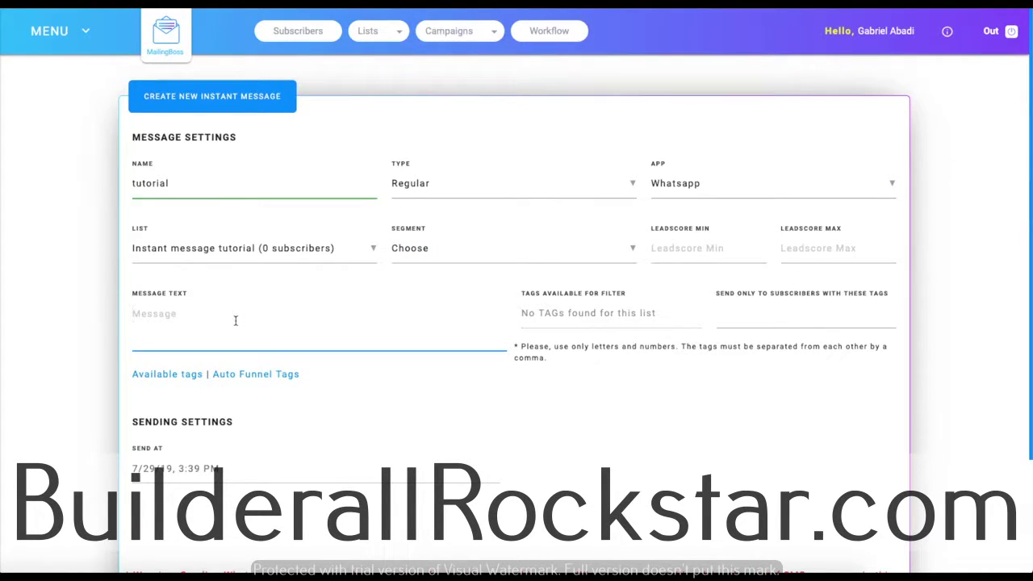
{"action": "type", "text": "this is a test"}
{"action": "left_click", "coordinate": [515, 295]}
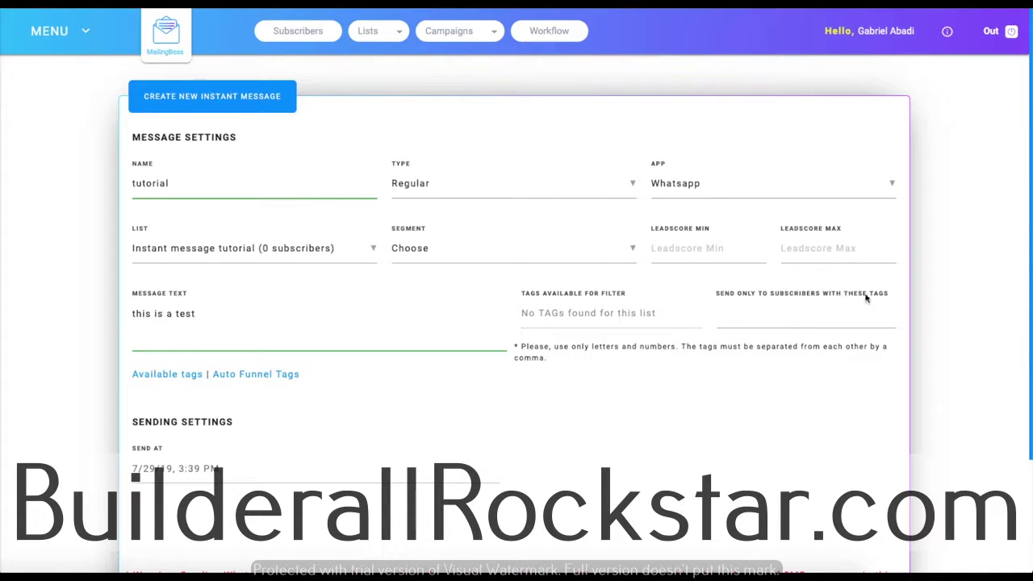
{"action": "scroll", "coordinate": [638, 418], "scroll_direction": "down", "scroll_amount": 3}
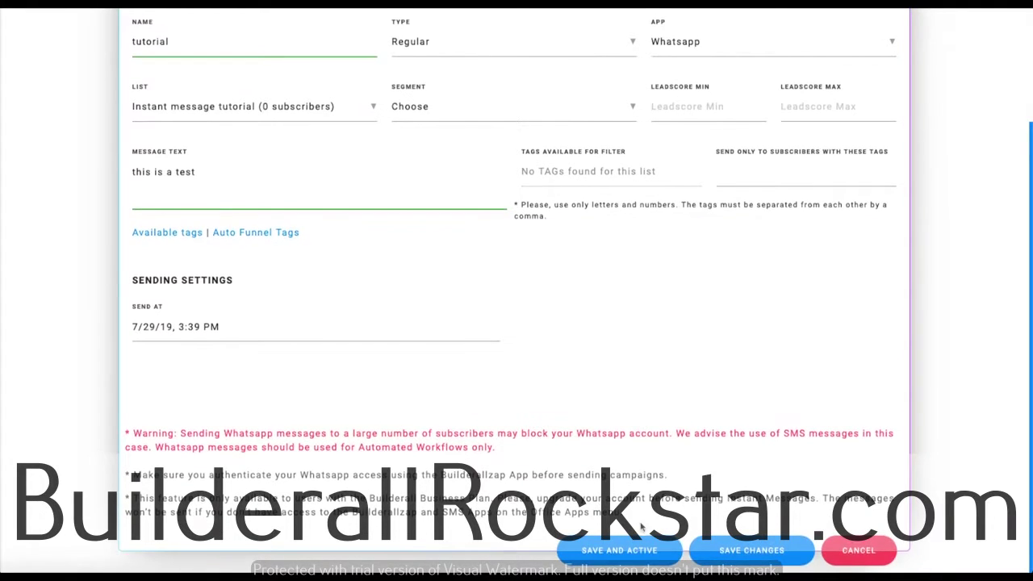
{"action": "left_click", "coordinate": [631, 549]}
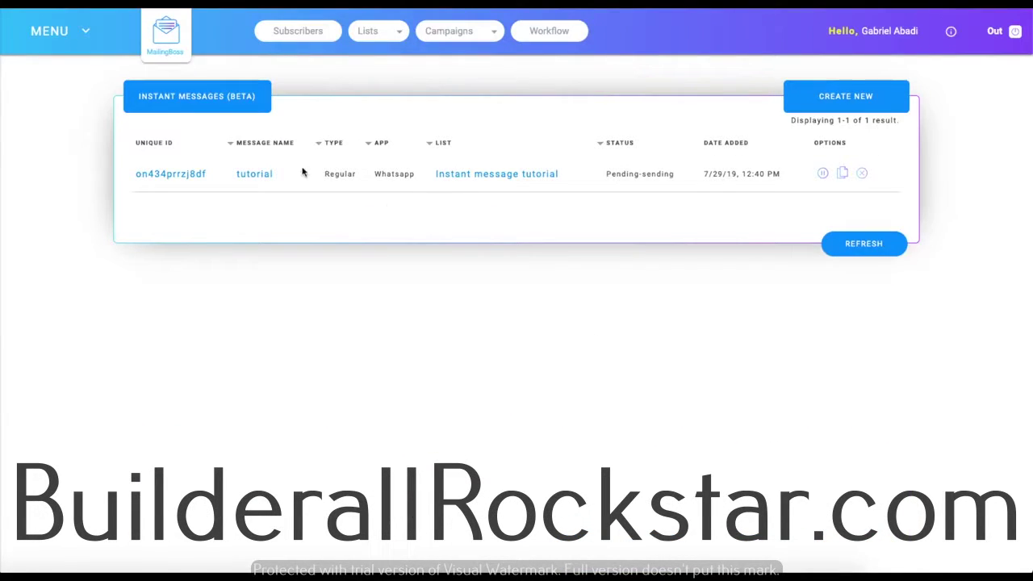
- Check the sending status of the tutorial message, then open the workflow builder and place a List element on the canvas
{"action": "left_click_drag", "start_coordinate": [607, 173], "coordinate": [652, 176]}
{"action": "left_click", "coordinate": [661, 176]}
{"action": "left_click", "coordinate": [543, 36]}
{"action": "left_click_drag", "start_coordinate": [191, 235], "coordinate": [444, 236]}
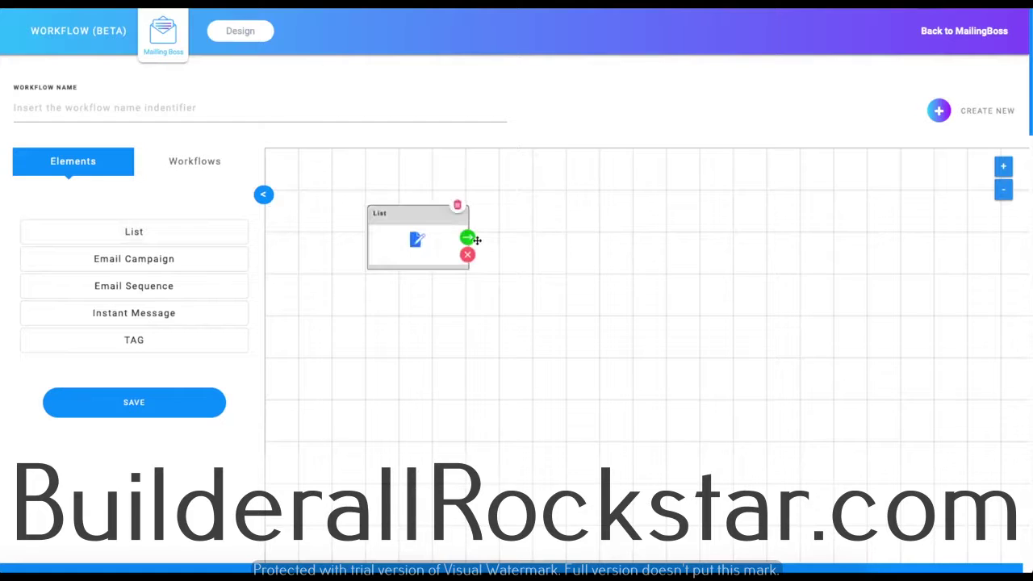
- Attach an Autoresponder Instant Message action to the List element without choosing a message for it
{"action": "left_click", "coordinate": [468, 239]}
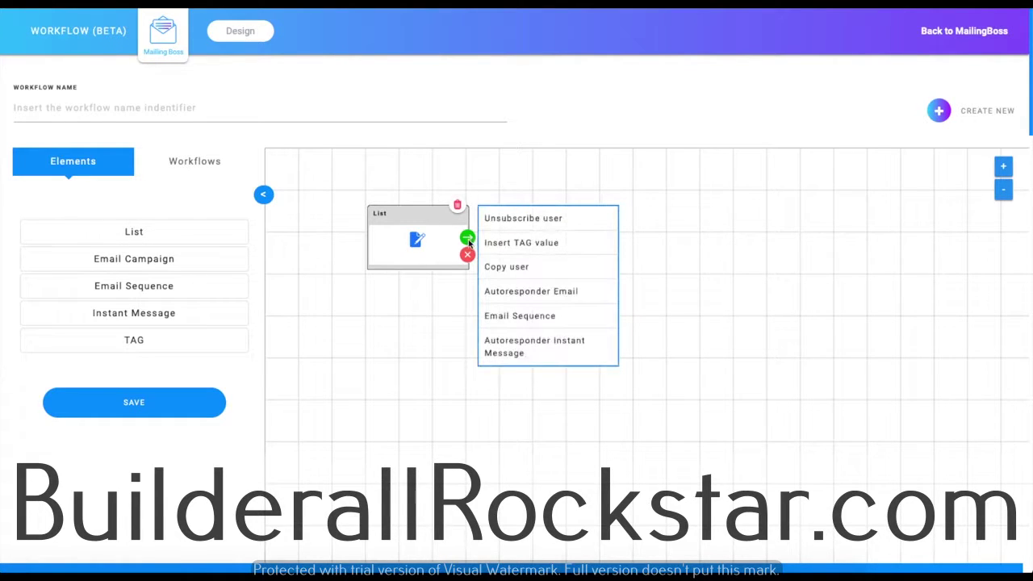
{"action": "scroll", "coordinate": [547, 346], "scroll_direction": "down", "scroll_amount": 1}
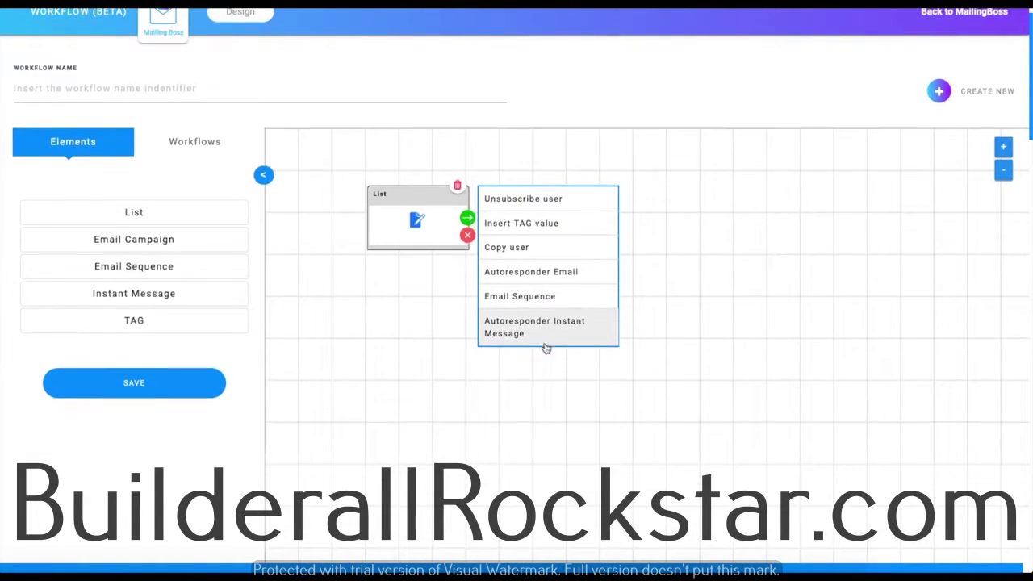
{"action": "left_click", "coordinate": [543, 331]}
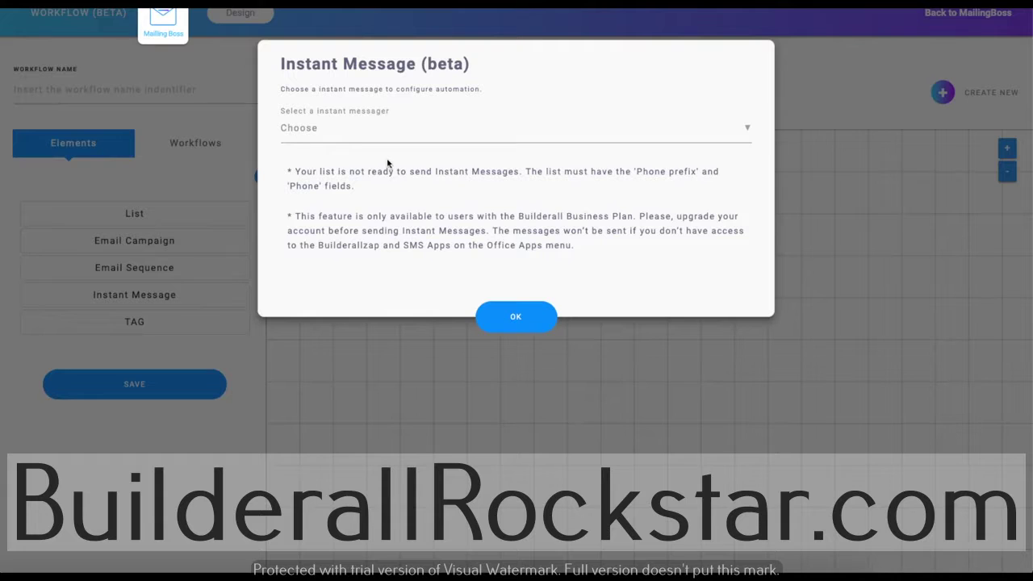
{"action": "left_click", "coordinate": [502, 314]}
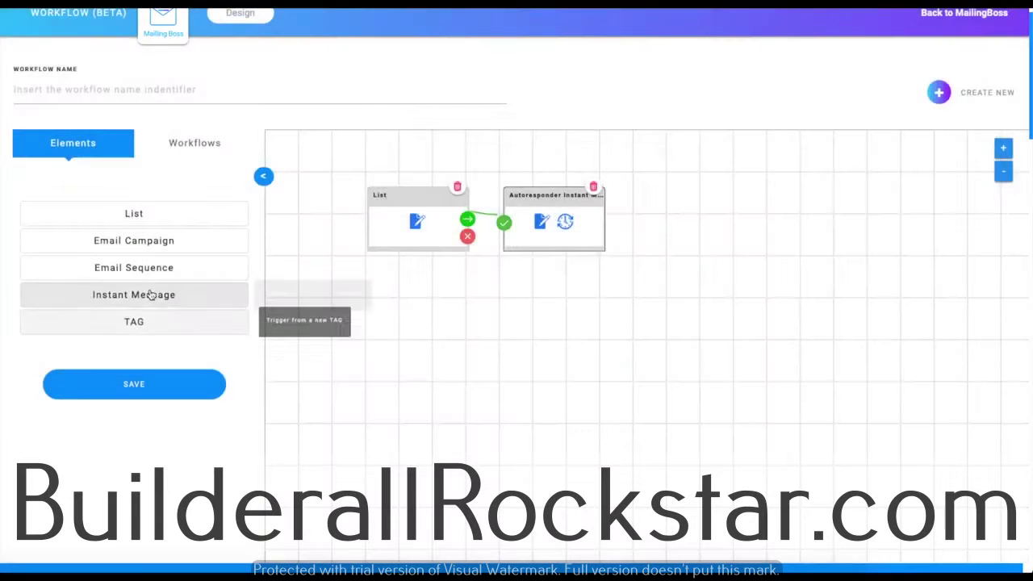
- Place an Instant Message element below the List element and assign it the "tutorial (Regular)" message
{"action": "left_click_drag", "start_coordinate": [159, 298], "coordinate": [540, 358]}
{"action": "left_click", "coordinate": [411, 353]}
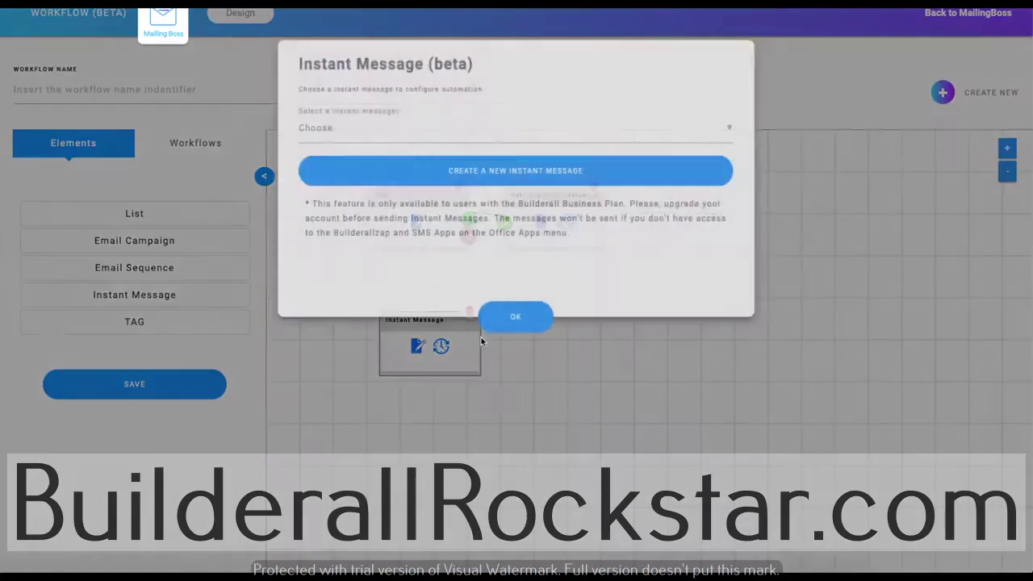
{"action": "left_click", "coordinate": [378, 142]}
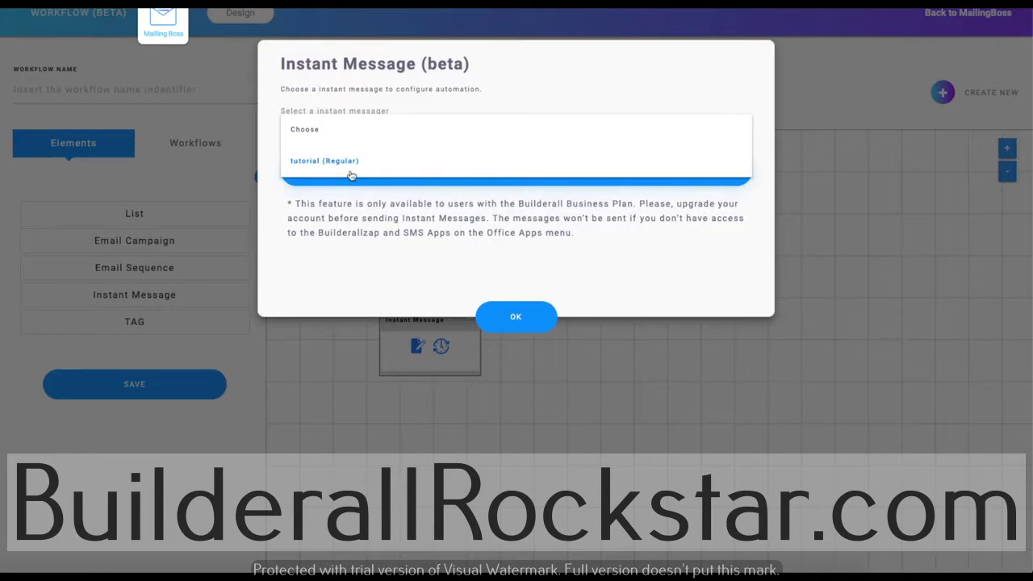
{"action": "left_click", "coordinate": [348, 167]}
{"action": "left_click", "coordinate": [521, 315]}
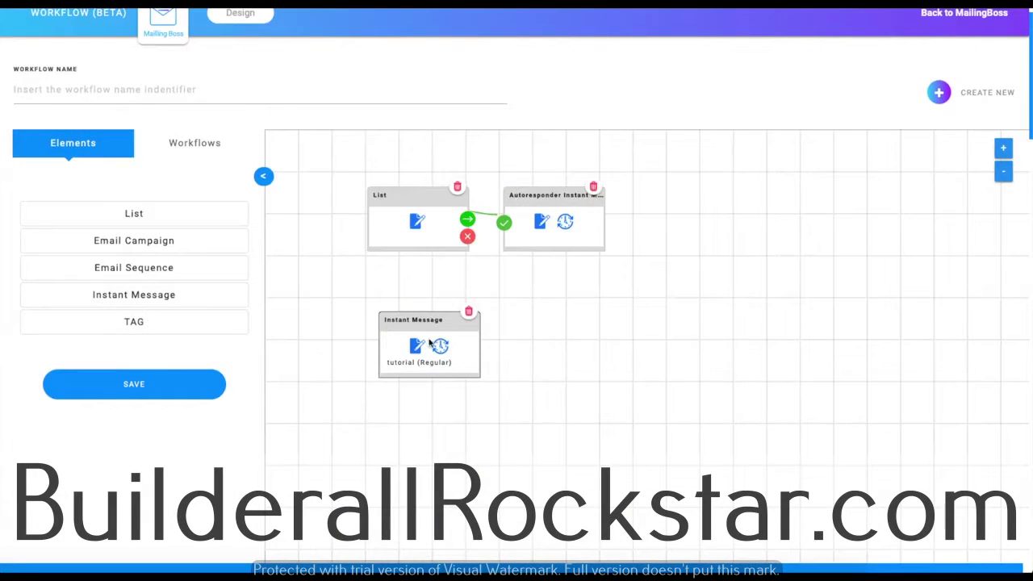
{"action": "left_click_drag", "start_coordinate": [427, 320], "coordinate": [438, 319]}
{"action": "scroll", "coordinate": [452, 343], "scroll_direction": "up", "scroll_amount": 1}
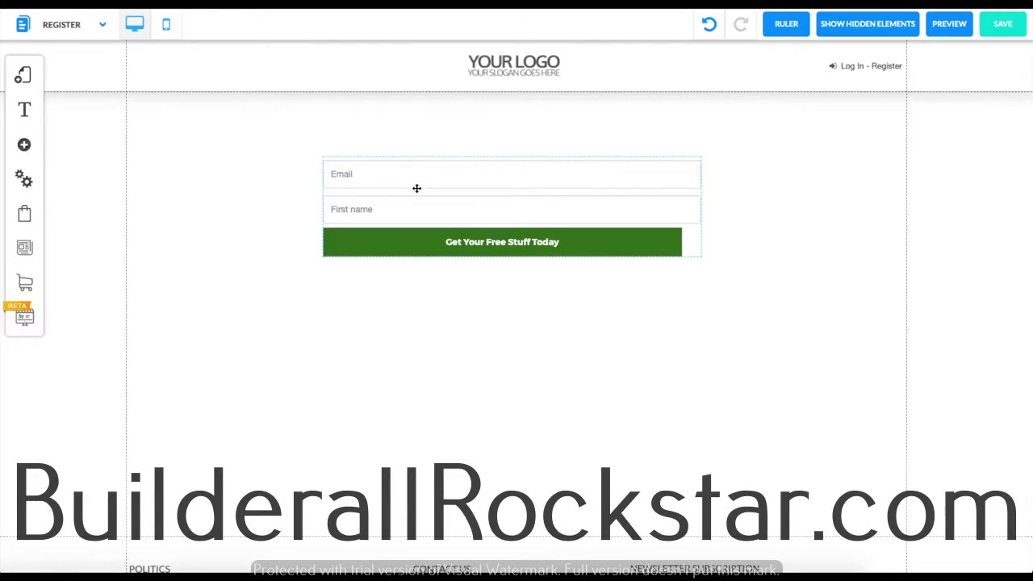
- Show the email marketing opt-in form templates, and connect the register page's existing opt-in form to the "Instant message tutorial" list
{"action": "left_click", "coordinate": [30, 145]}
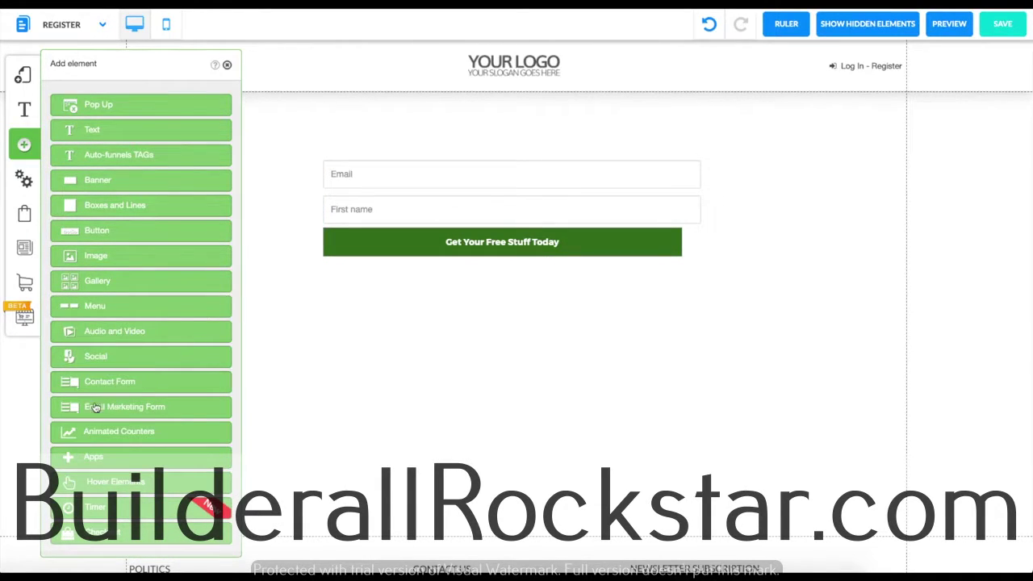
{"action": "left_click", "coordinate": [67, 410]}
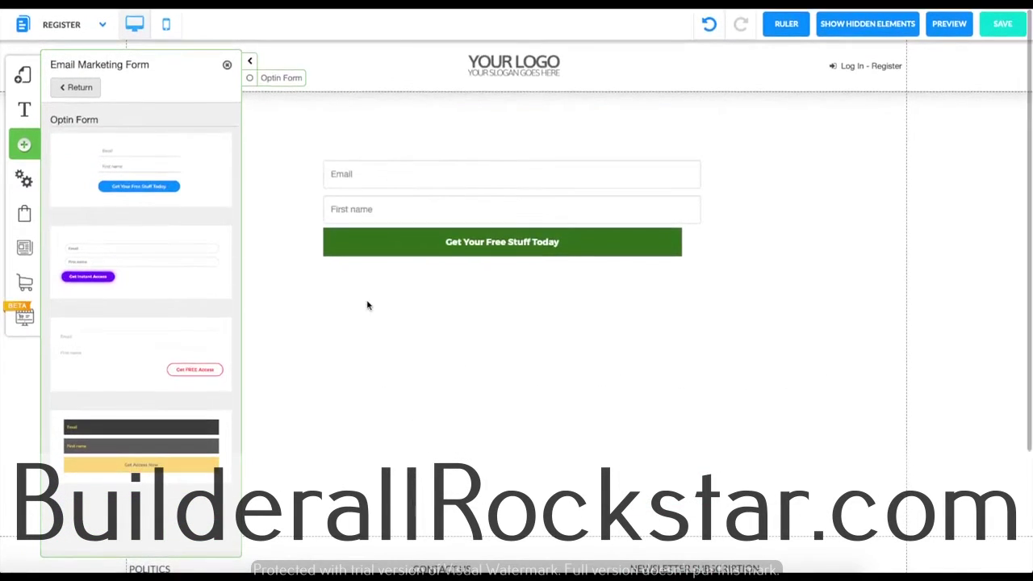
{"action": "left_click", "coordinate": [361, 210]}
{"action": "left_click", "coordinate": [467, 197]}
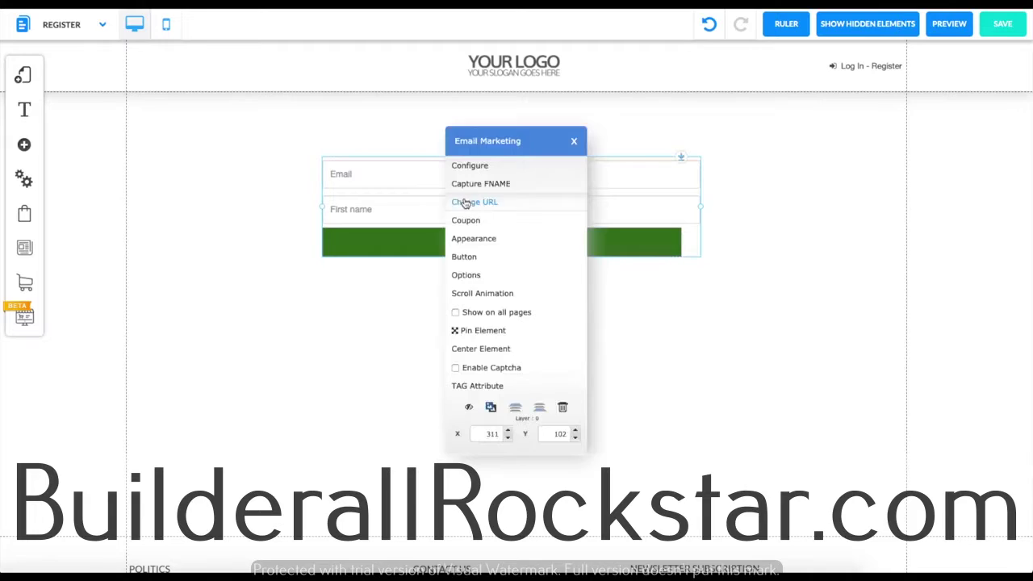
{"action": "left_click", "coordinate": [505, 168]}
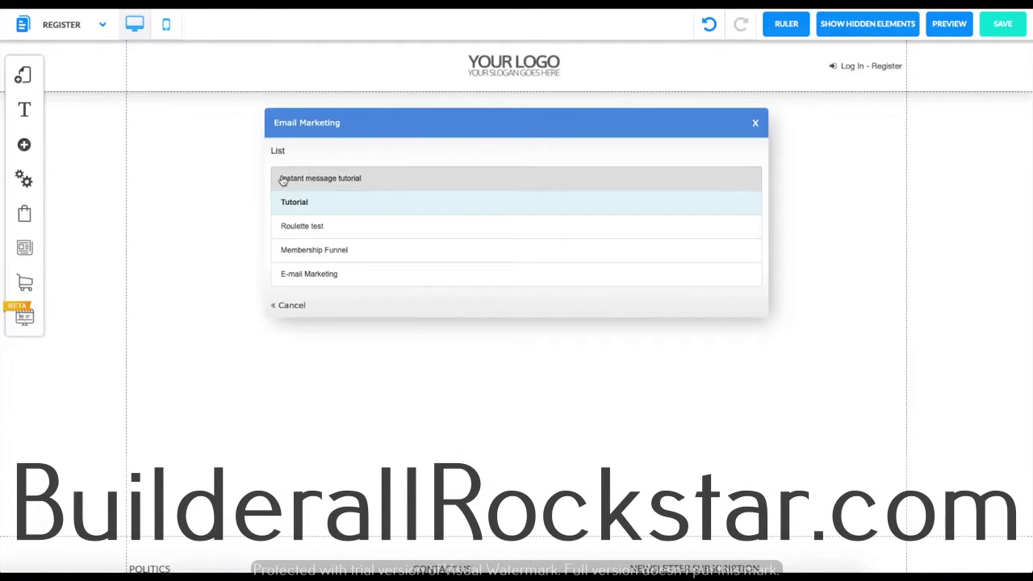
{"action": "left_click", "coordinate": [321, 180]}
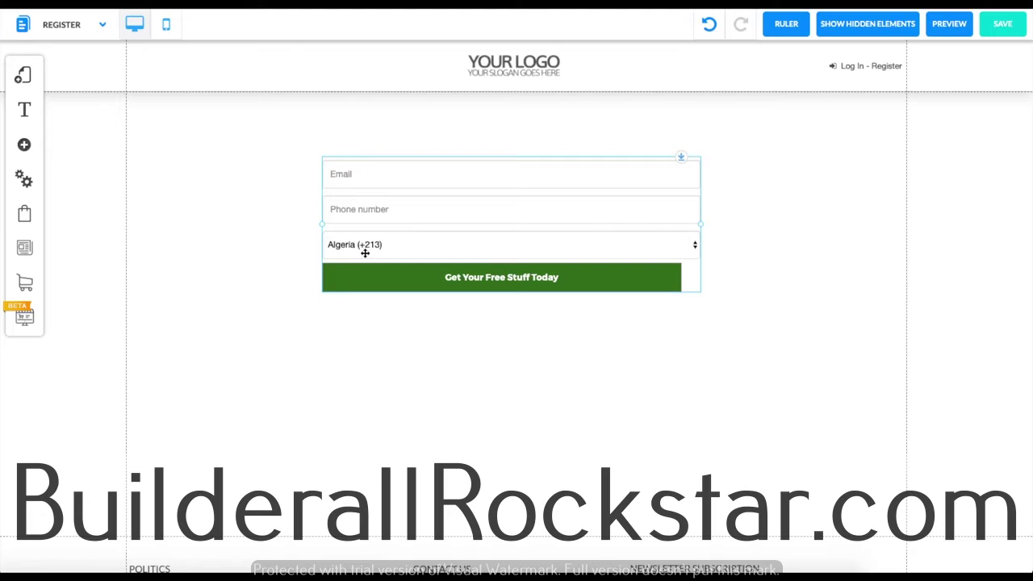
{"action": "left_click", "coordinate": [245, 216]}
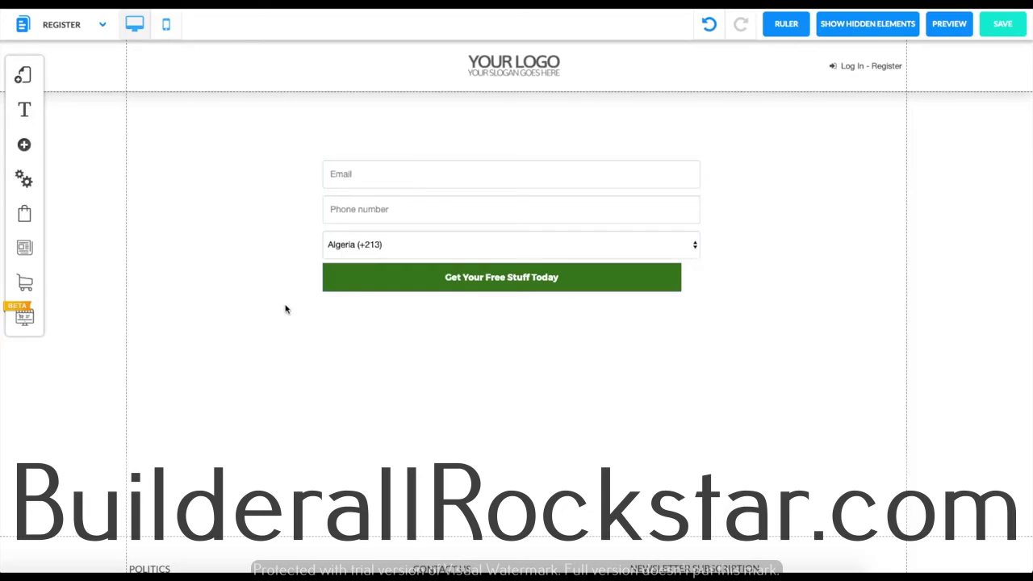